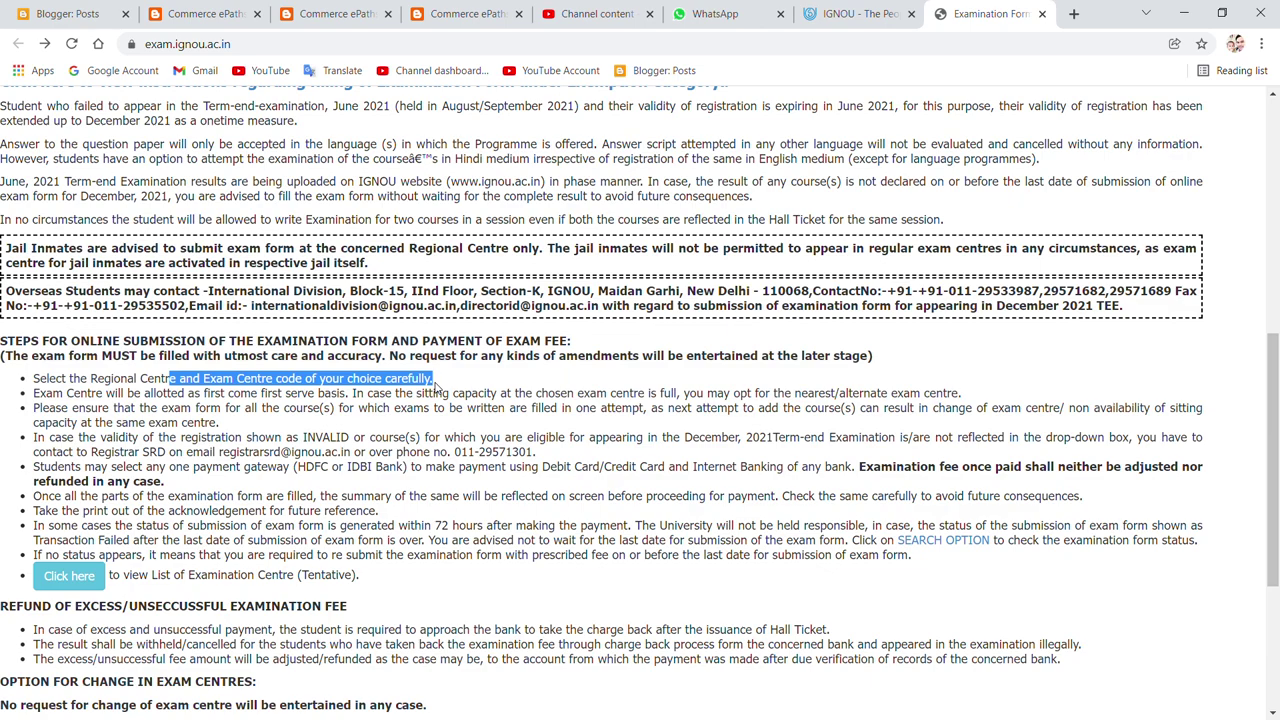
scroll(420, 358, down, 3)
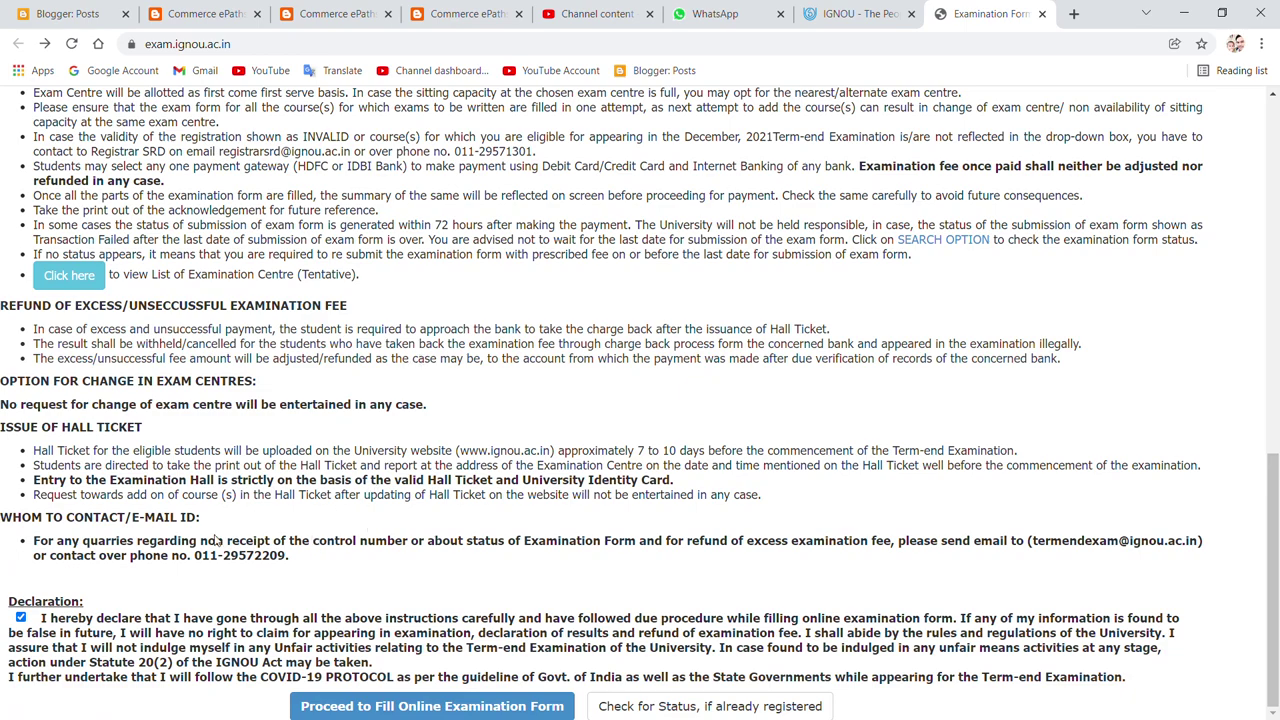
drag(200, 558, 329, 585)
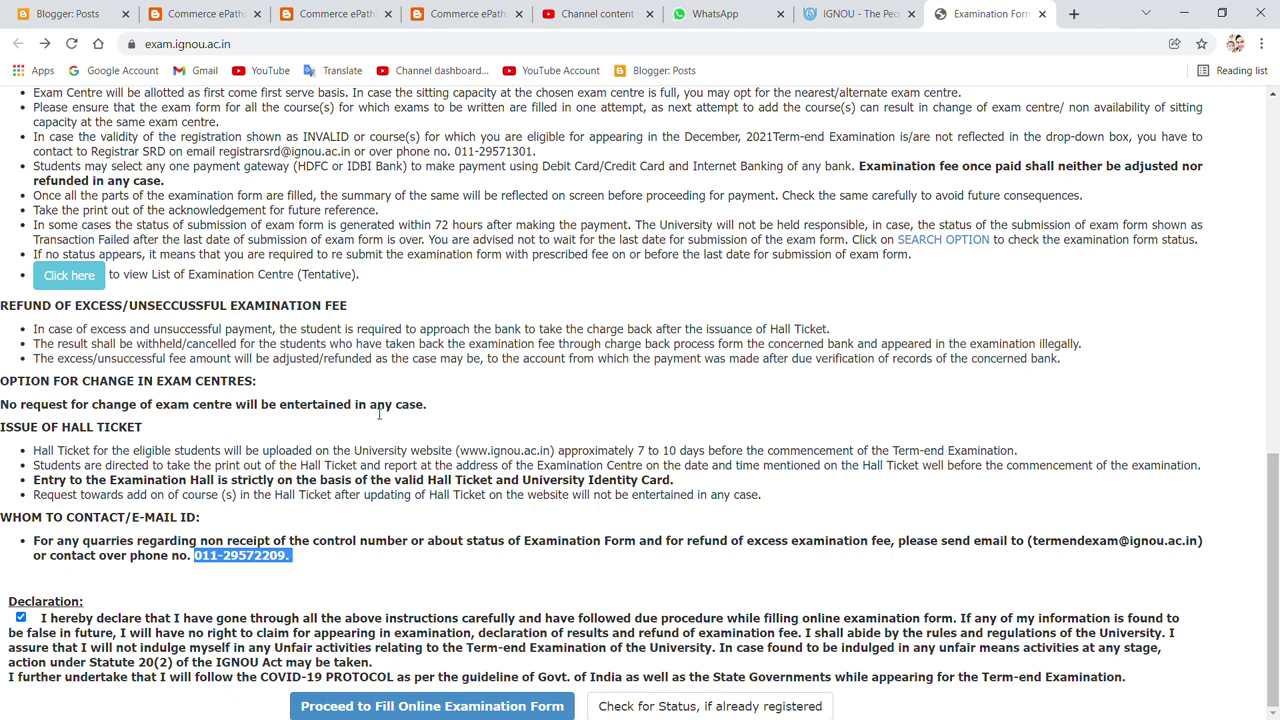
click(21, 618)
Step: Accept the declaration, open the Dec-2021 examination form and enter programme MCOM
click(21, 618)
click(392, 714)
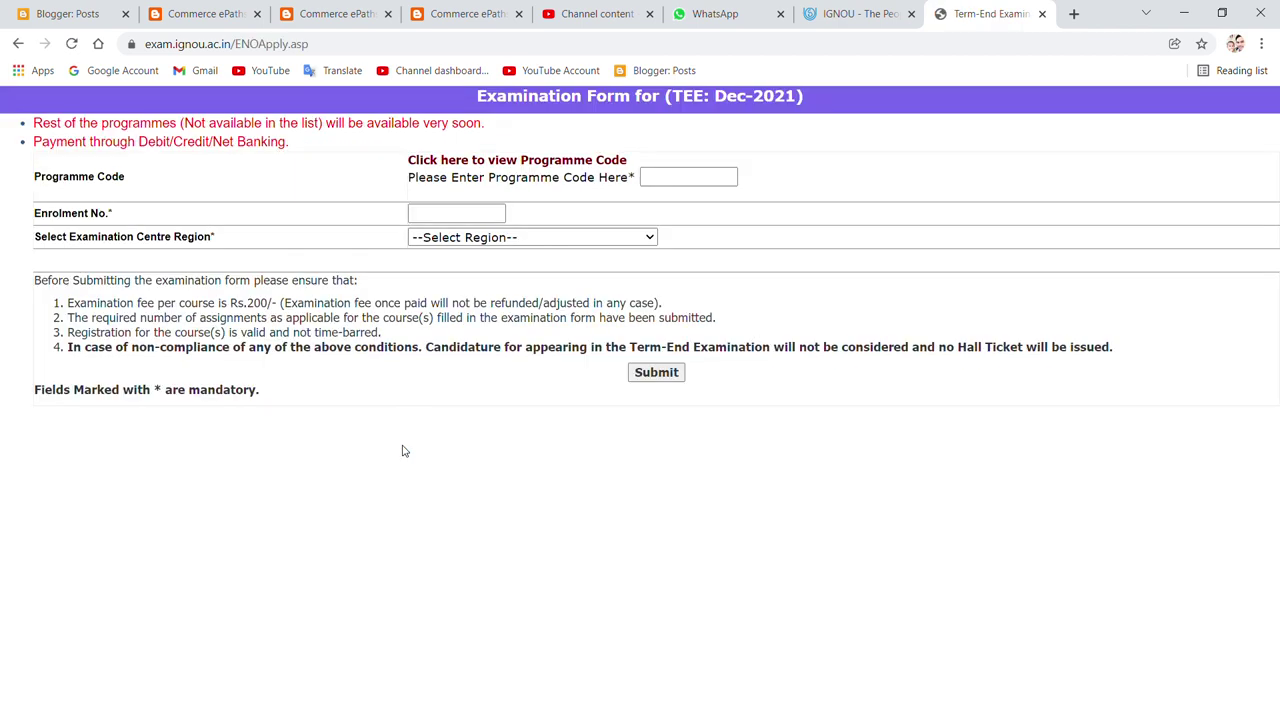
click(652, 184)
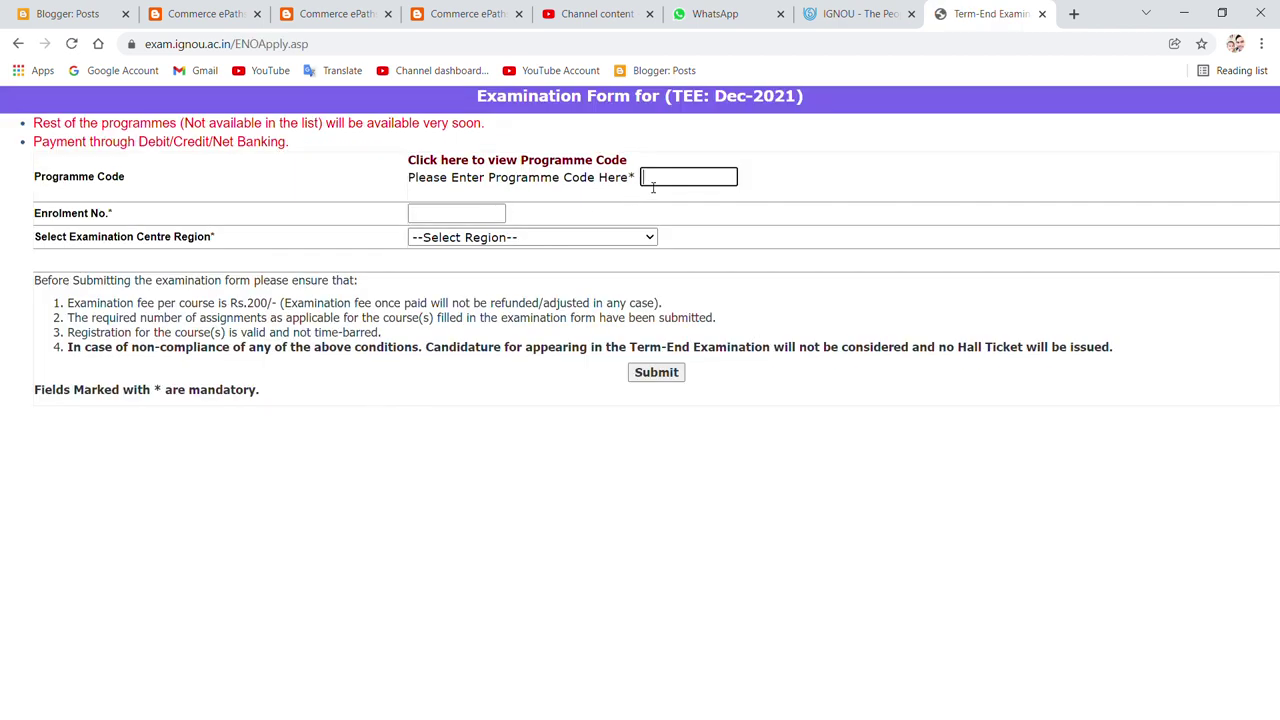
text(MCOM)
Step: Enter the student's enrolment number, choose the KOLKATA region and submit
click(505, 214)
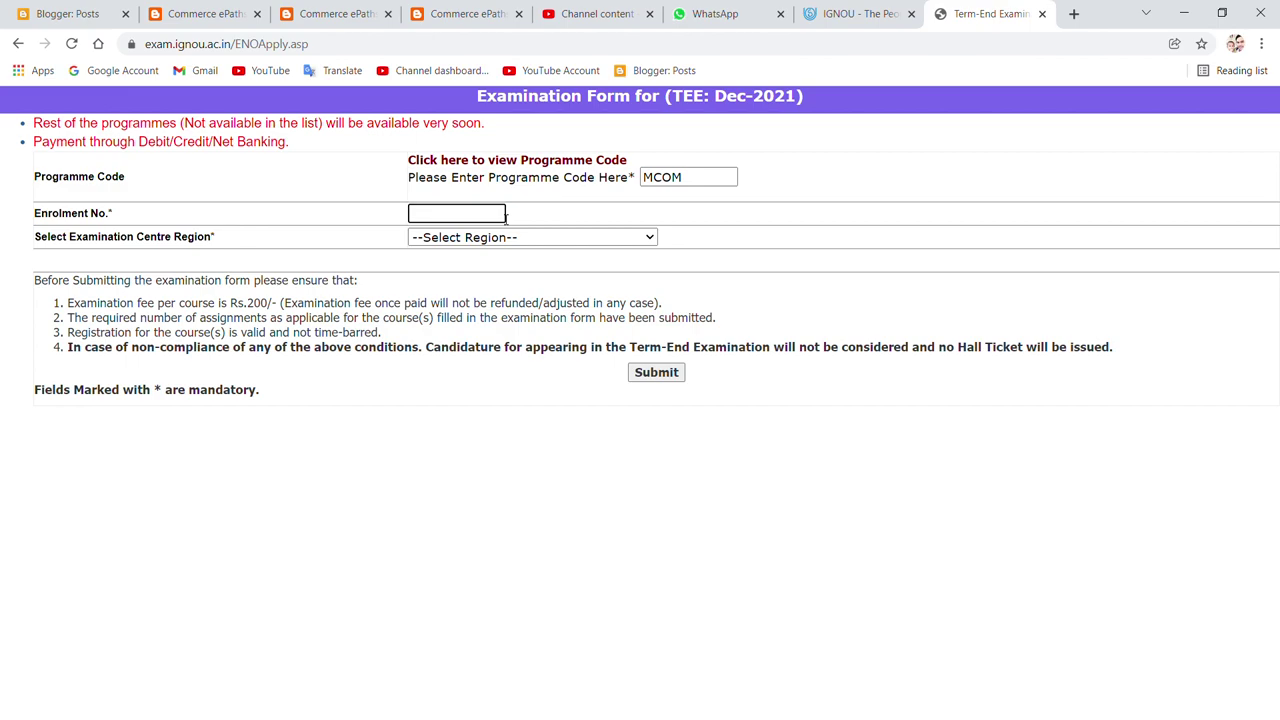
key(Tab)
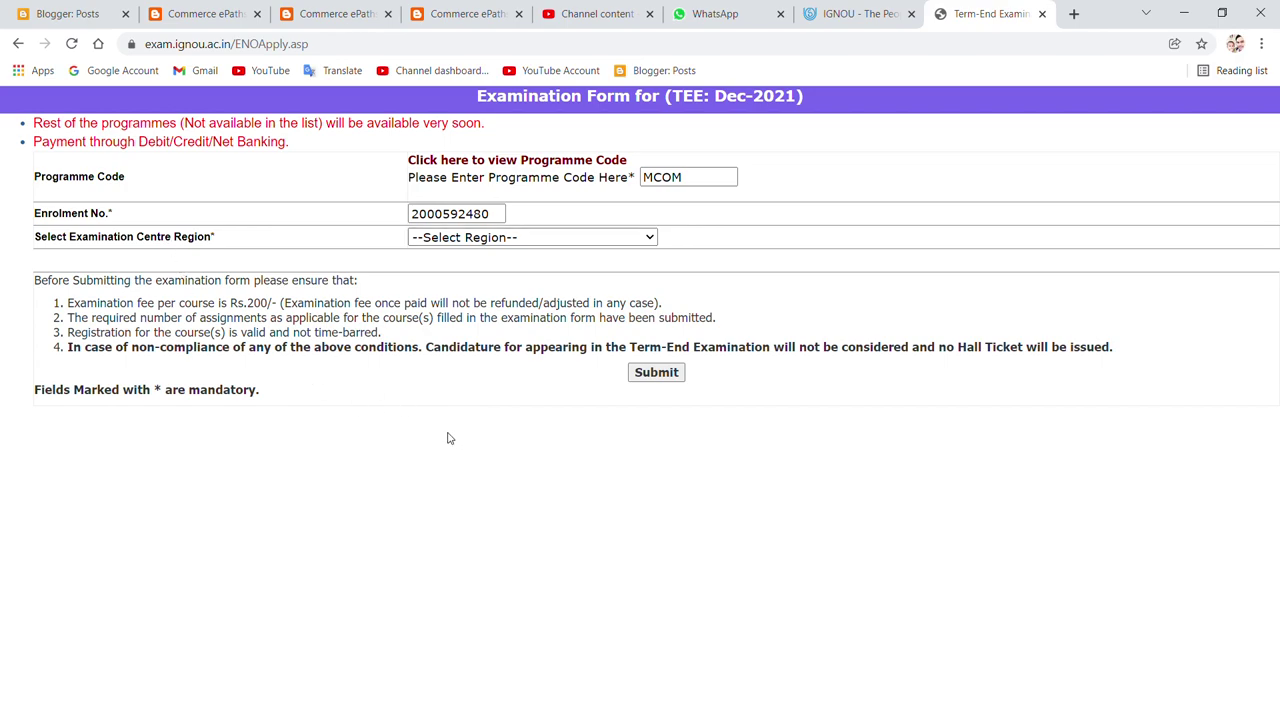
text(kol)
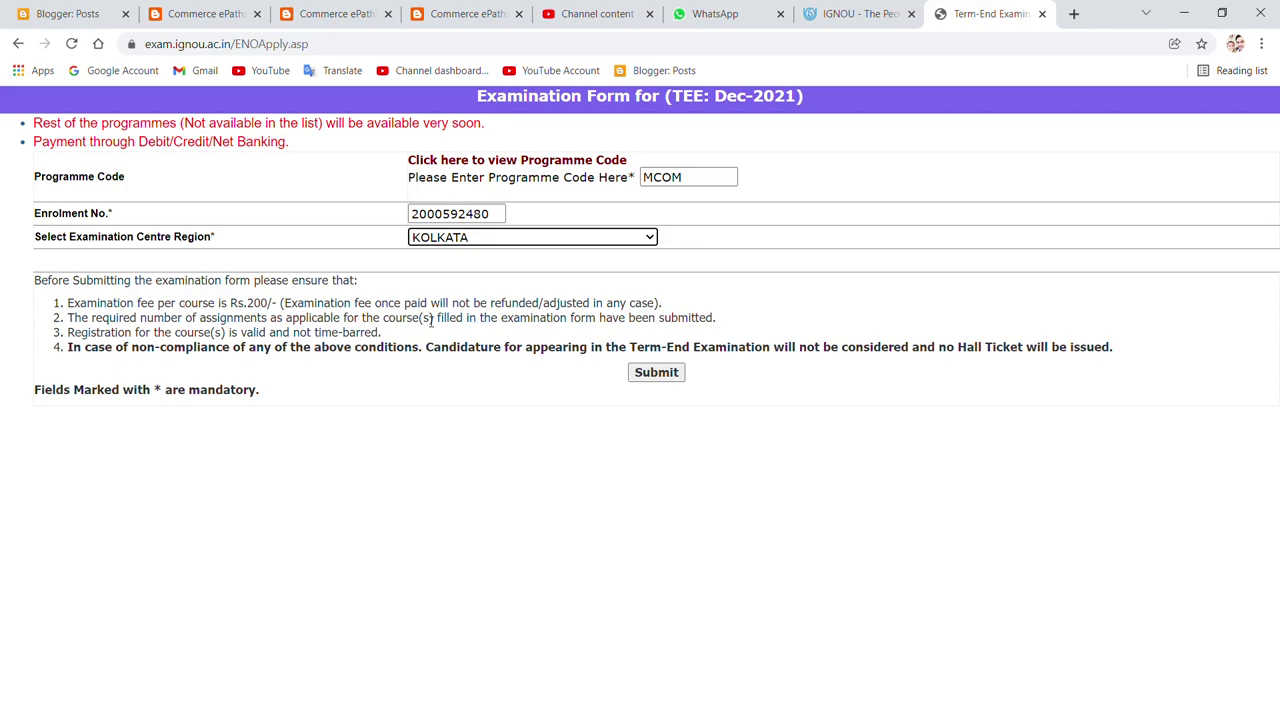
click(657, 372)
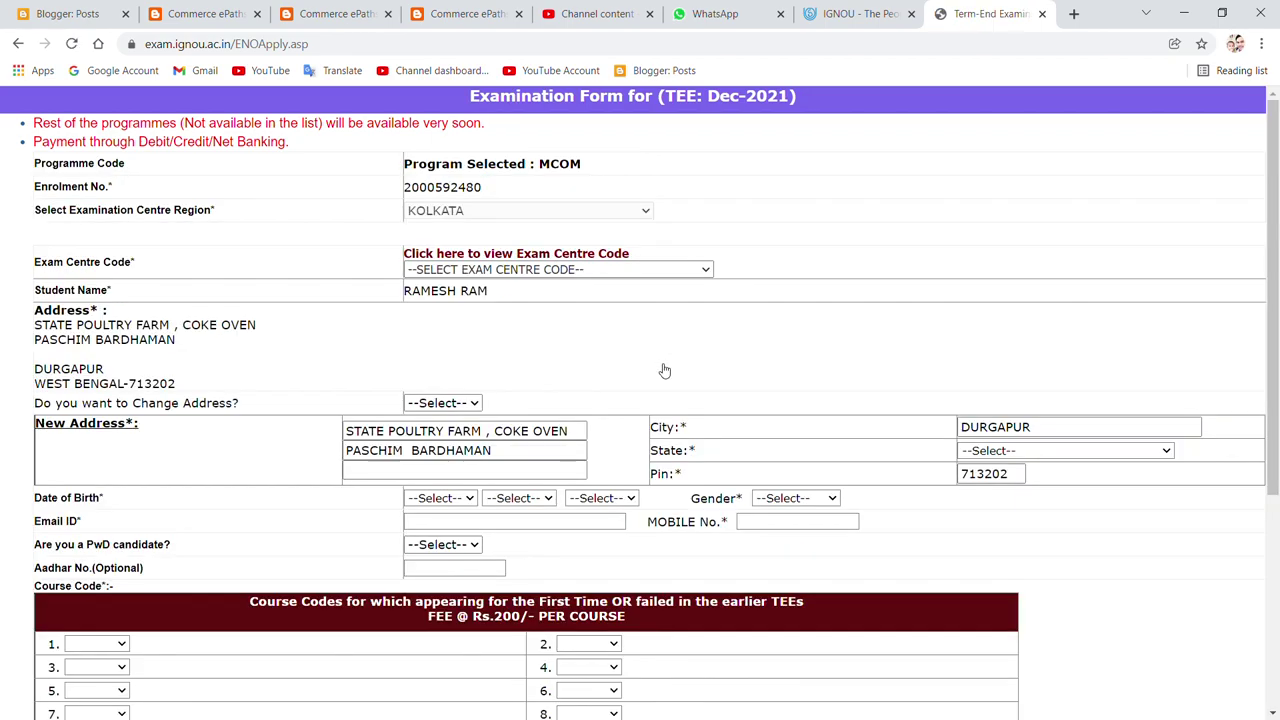
Step: Choose exam centre 2809:Banwarilal Bhalotia College and review the change-address options
scroll(664, 371, down, 2)
scroll(664, 371, up, 2)
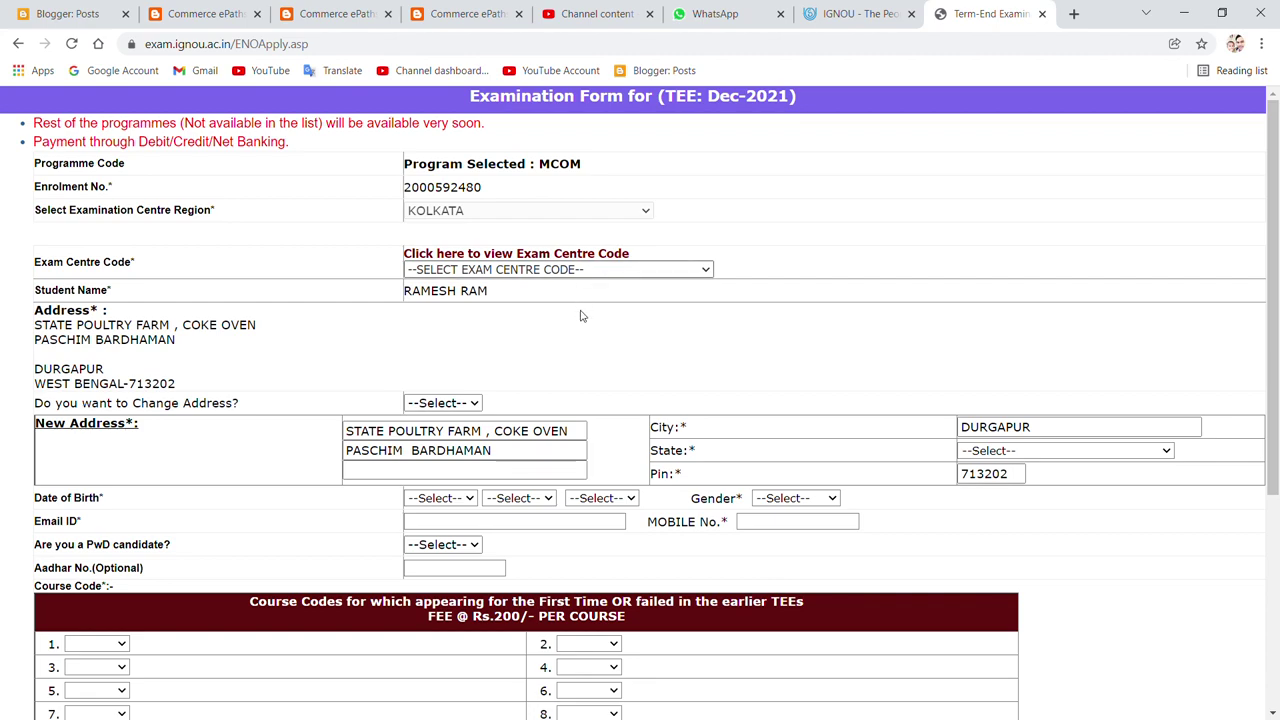
click(575, 391)
scroll(575, 391, down, 1)
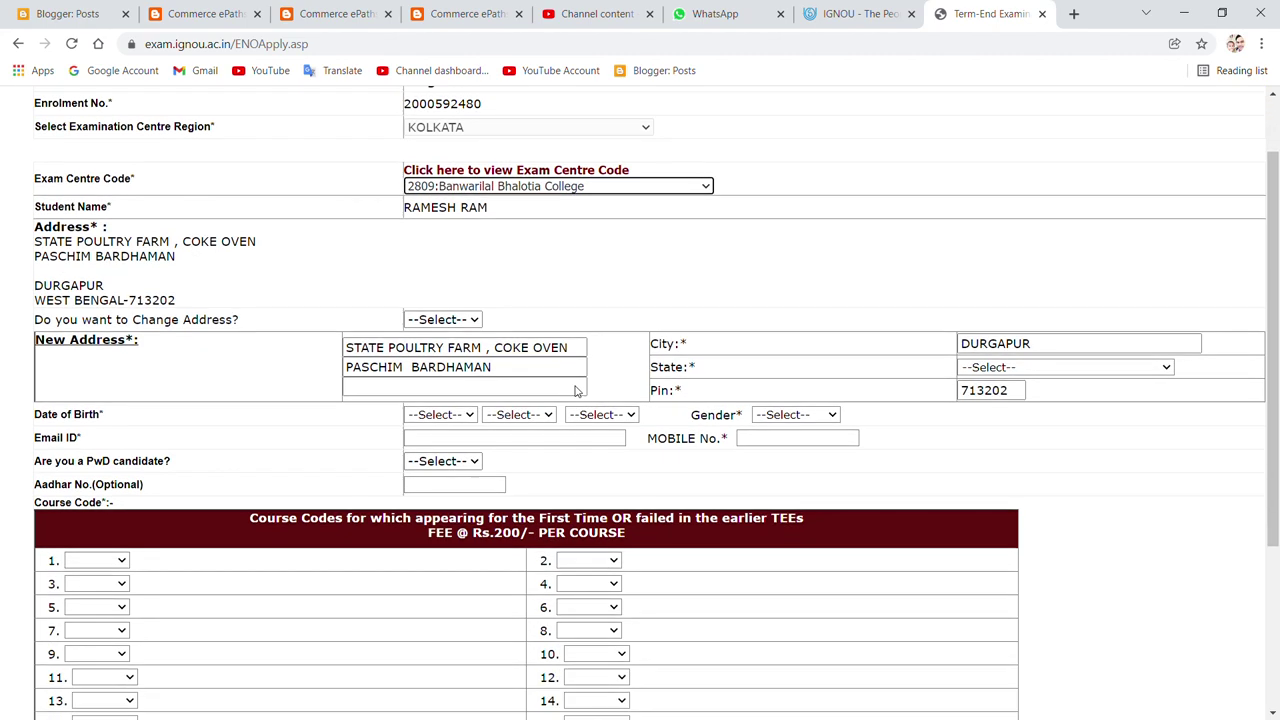
click(416, 320)
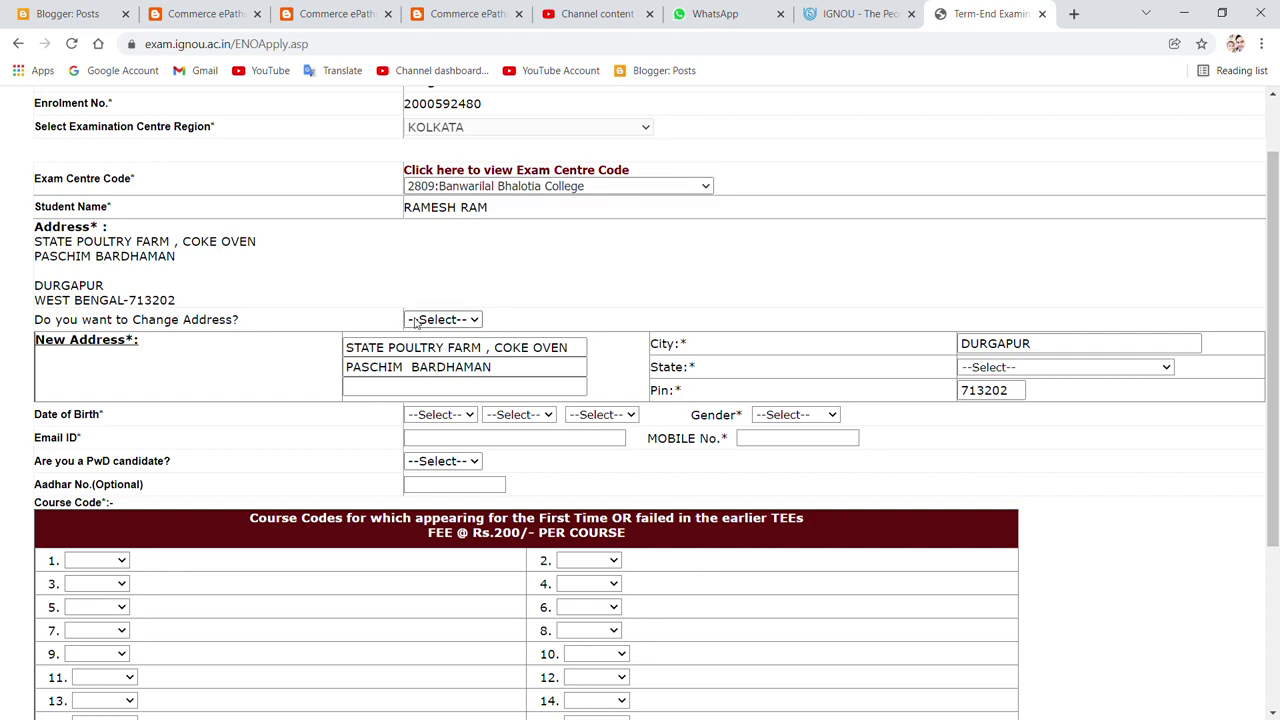
Step: Answer NO to the PwD candidate question
scroll(470, 277, down, 2)
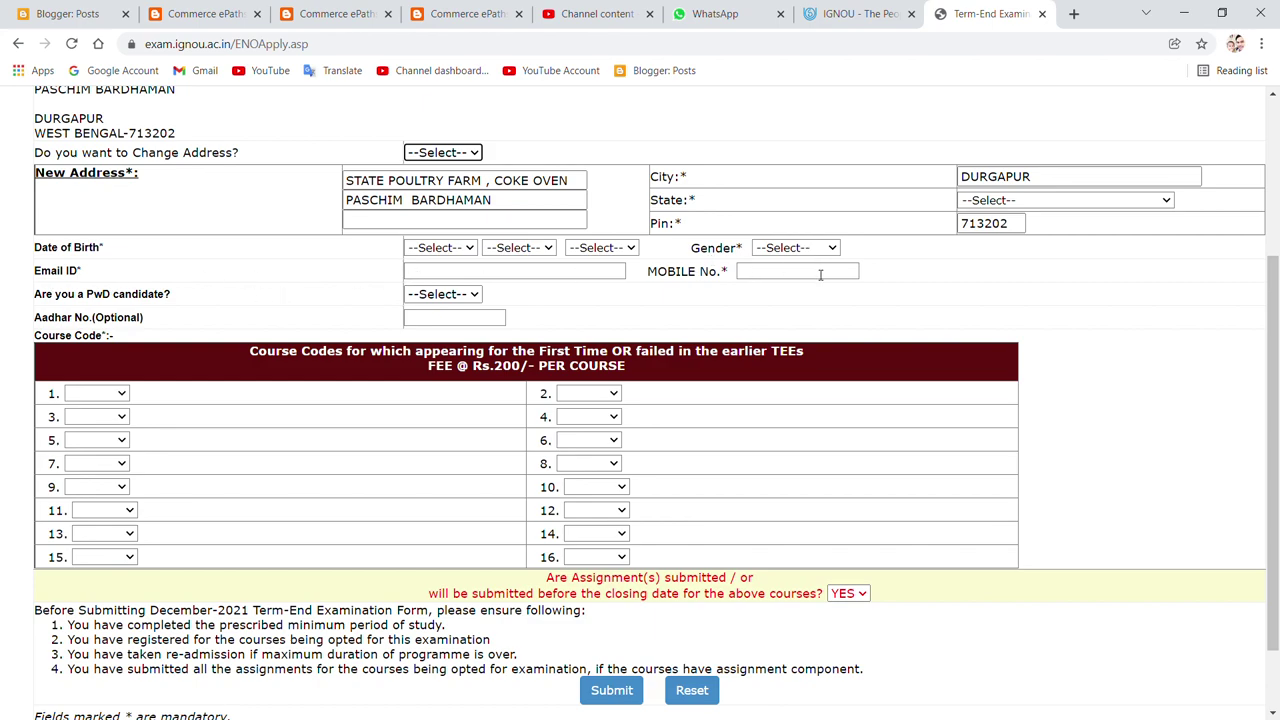
click(463, 294)
click(461, 338)
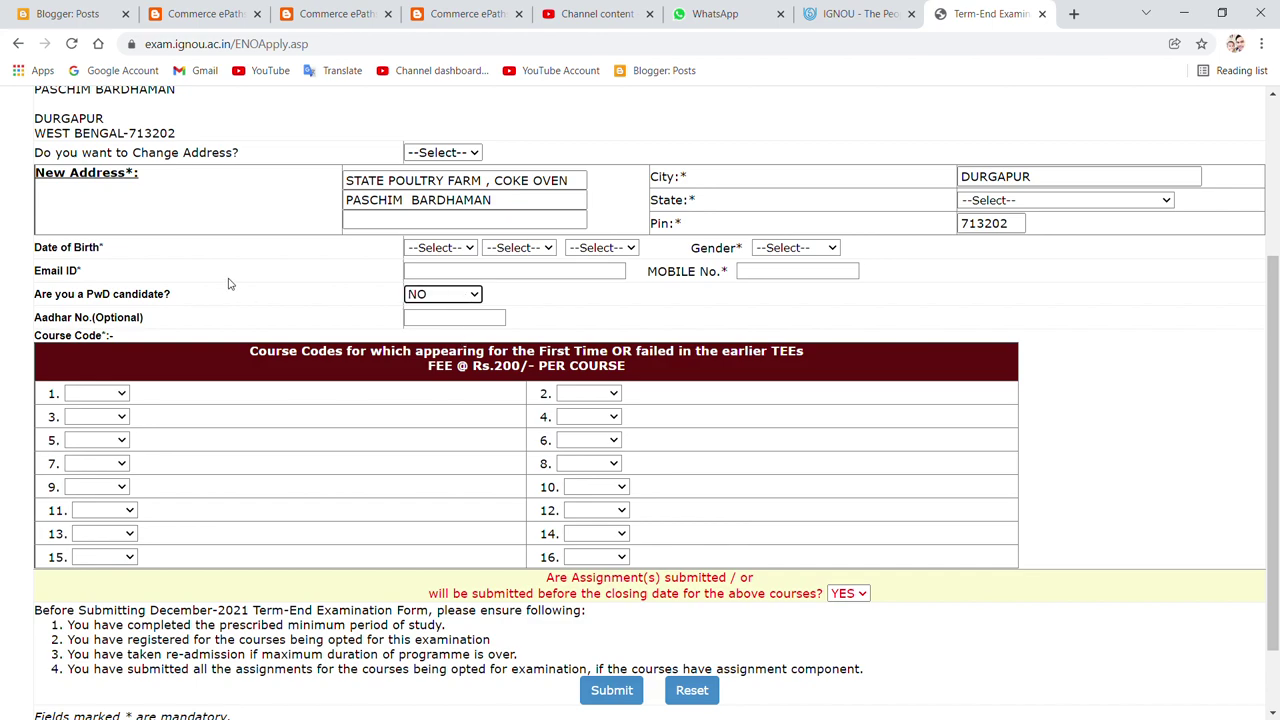
double_click(728, 271)
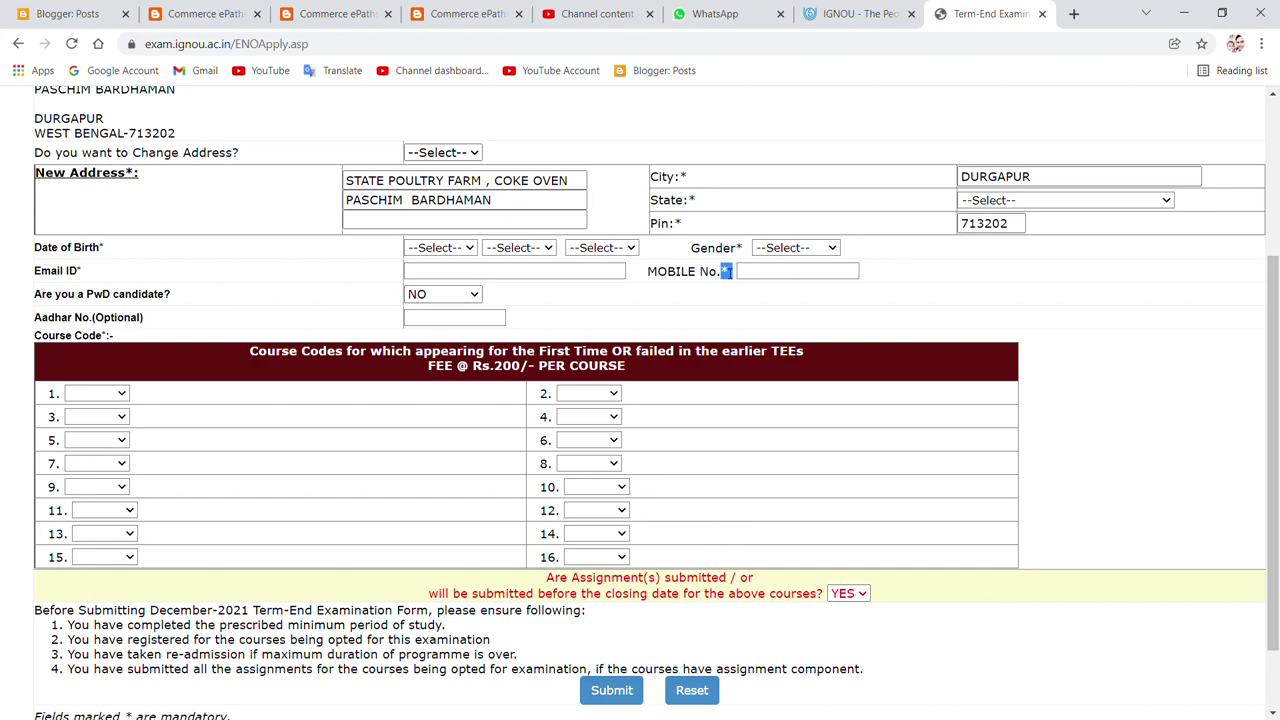
double_click(741, 248)
Step: Select courses IBO01, IBO02 and MCO01, and confirm assignments submitted is YES
scroll(482, 316, down, 1)
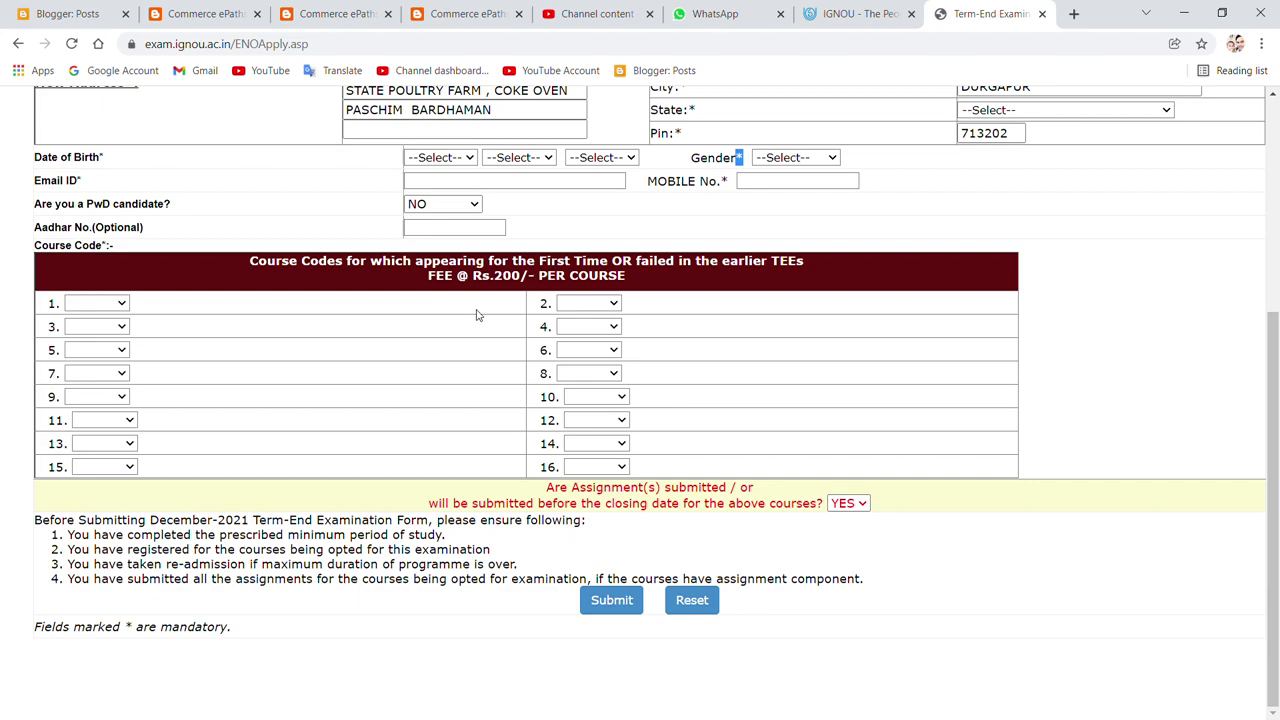
click(123, 306)
click(119, 334)
click(119, 334)
click(118, 373)
click(122, 349)
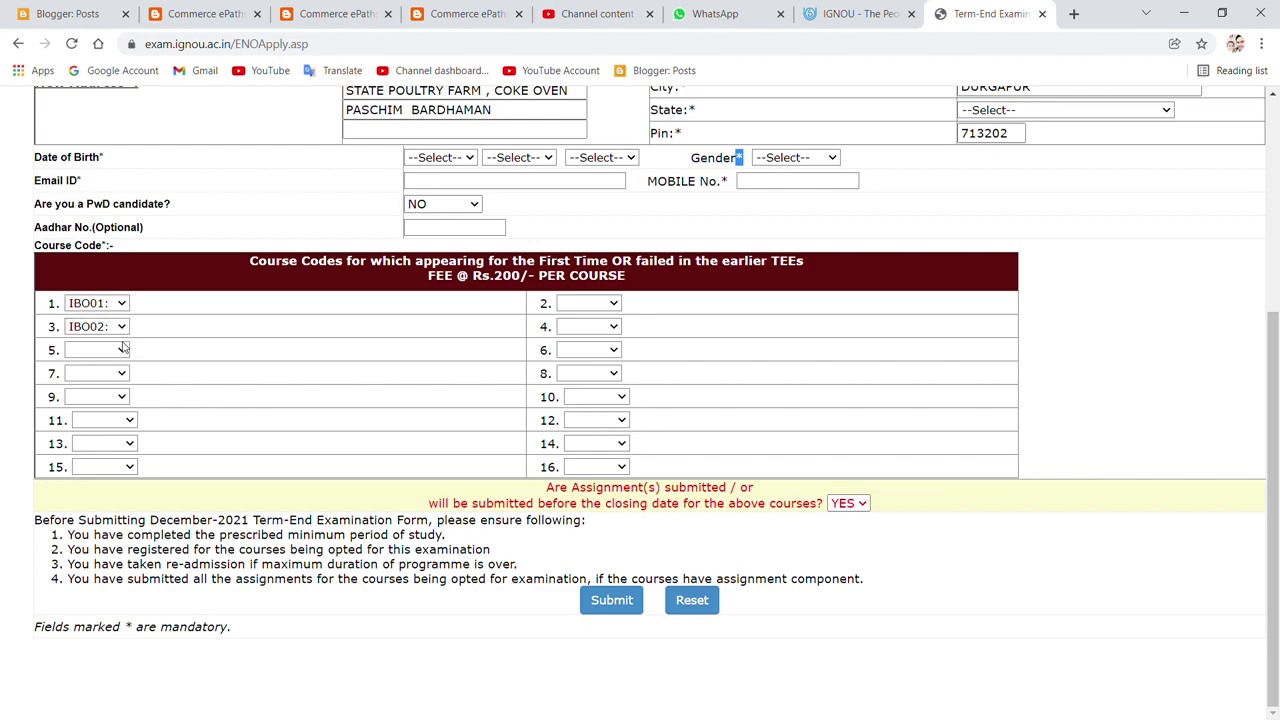
click(104, 476)
click(860, 504)
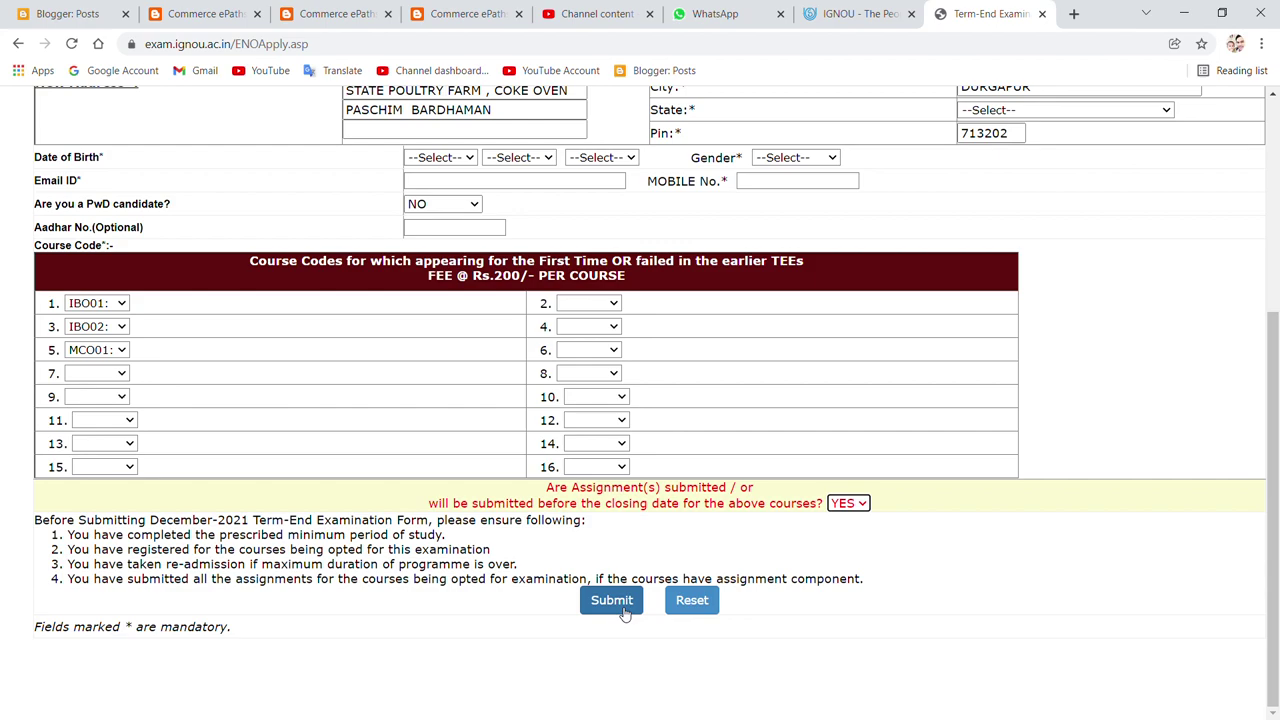
click(622, 608)
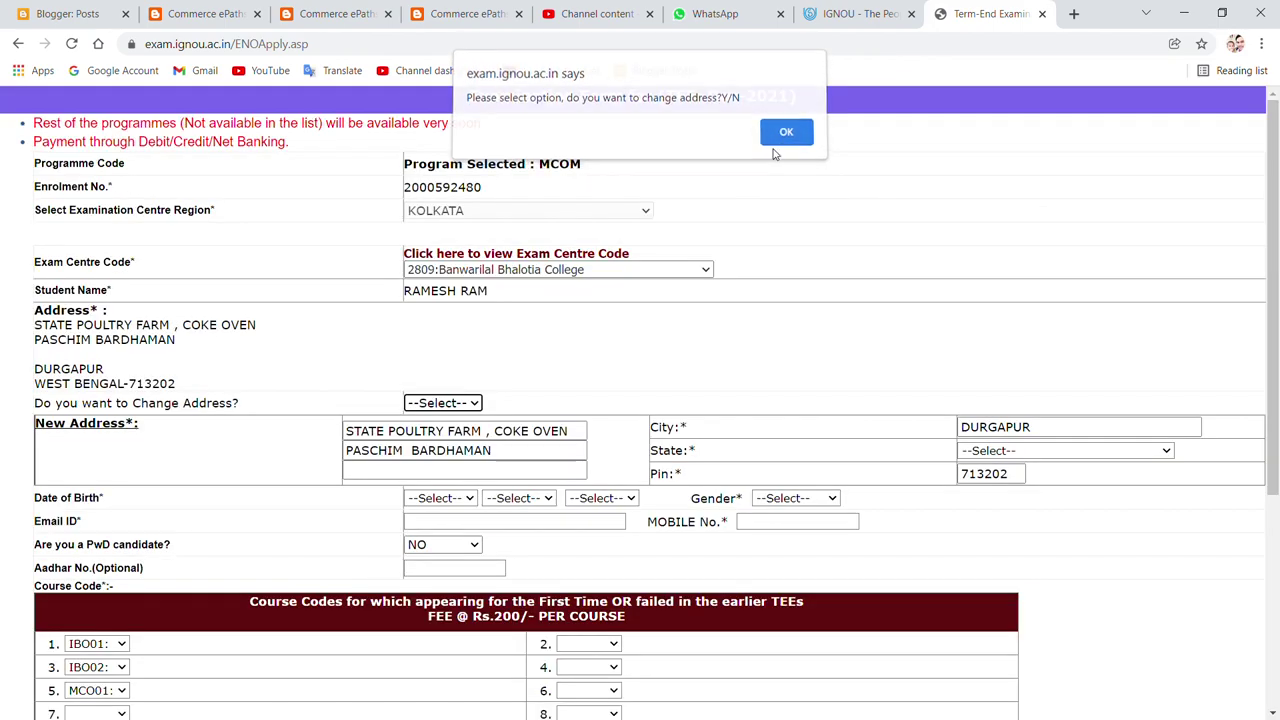
click(785, 138)
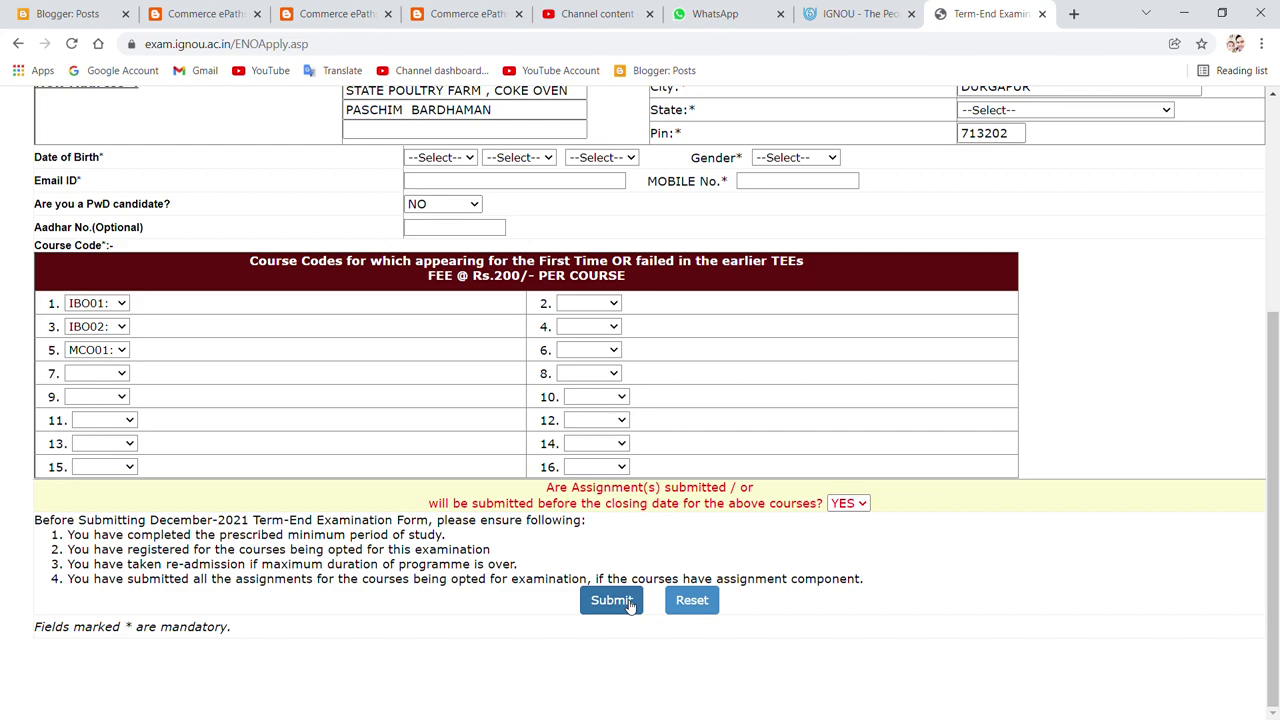
scroll(594, 571, up, 3)
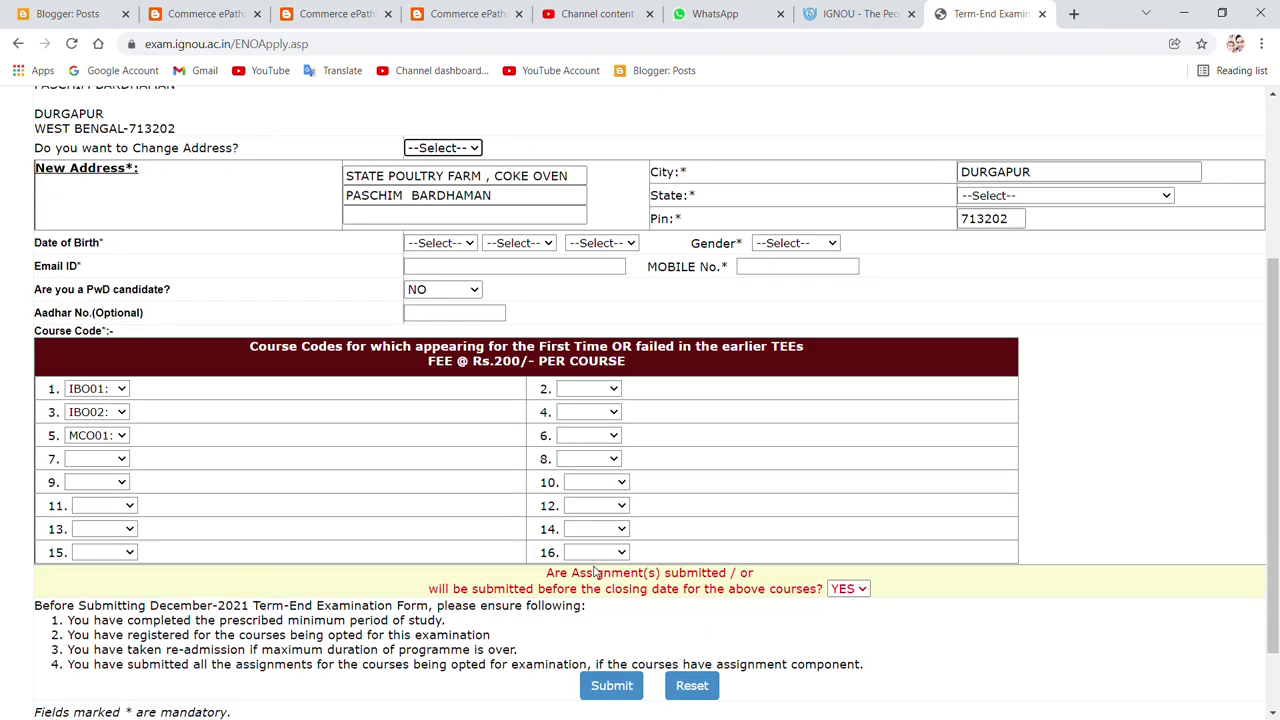